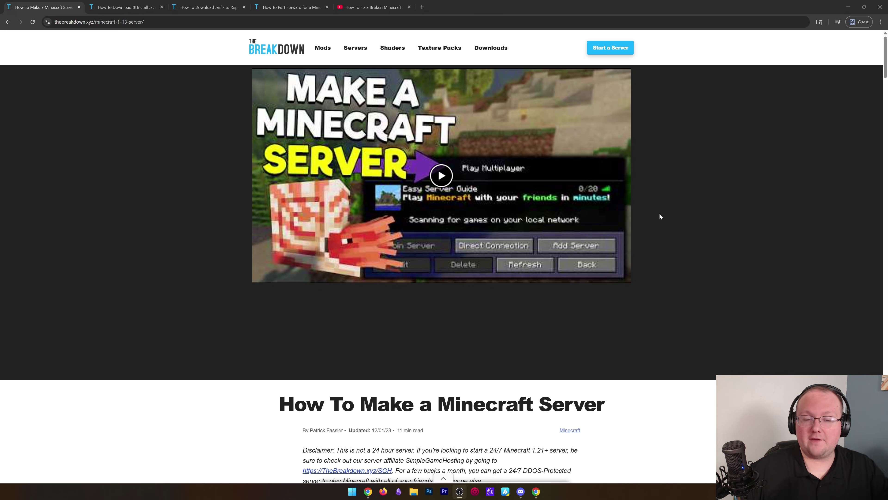
Scroll through the How To Make a Minecraft Server article to reach the Download Minecraft link.
scroll(659, 215, down, 8)
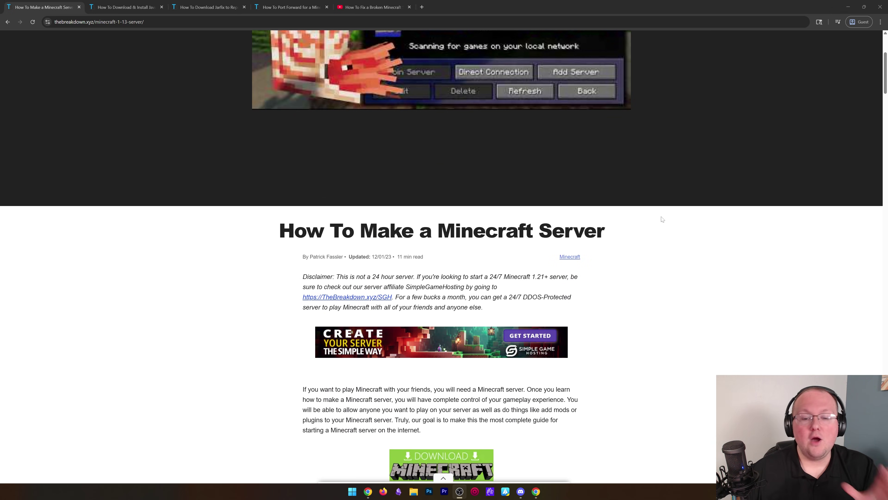
scroll(662, 216, down, 2)
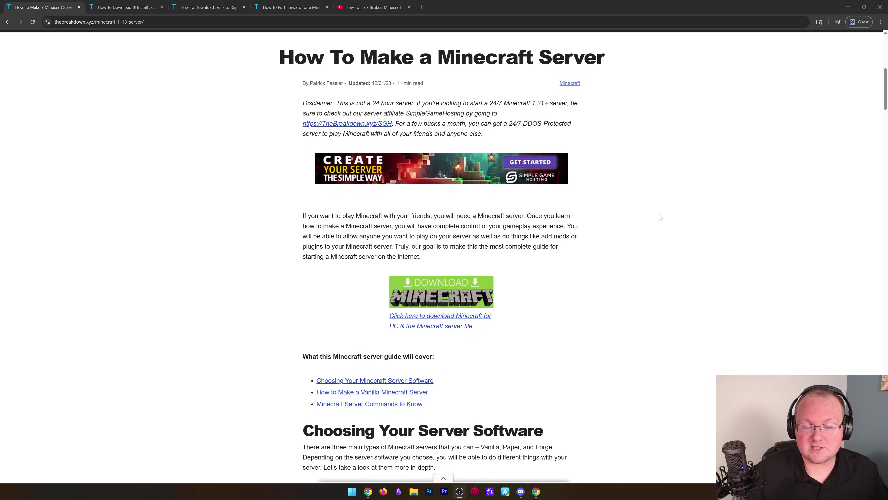
scroll(657, 210, up, 4)
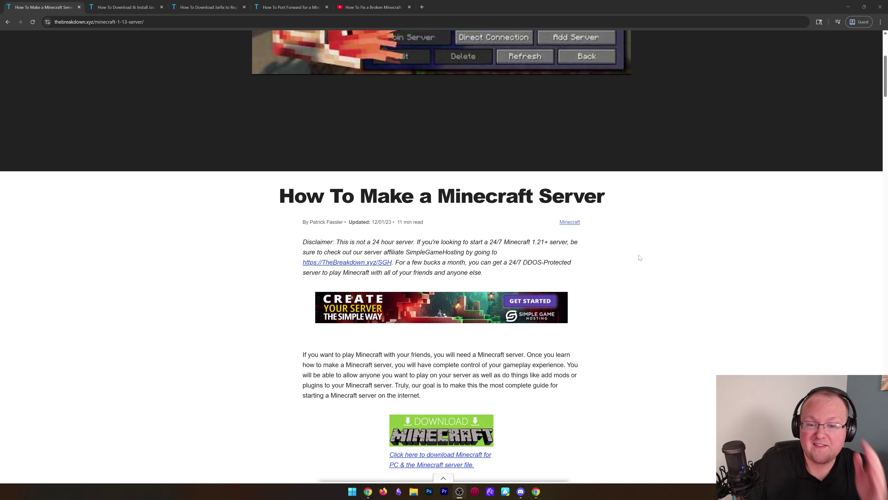
scroll(647, 259, down, 4)
scroll(629, 261, down, 3)
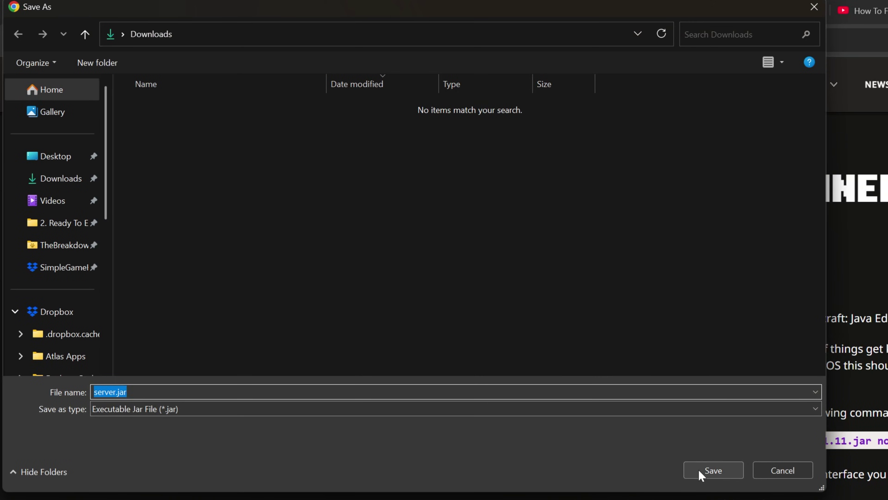
Save the 1.21.11 server download into Downloads under the name server.jar.
click(701, 475)
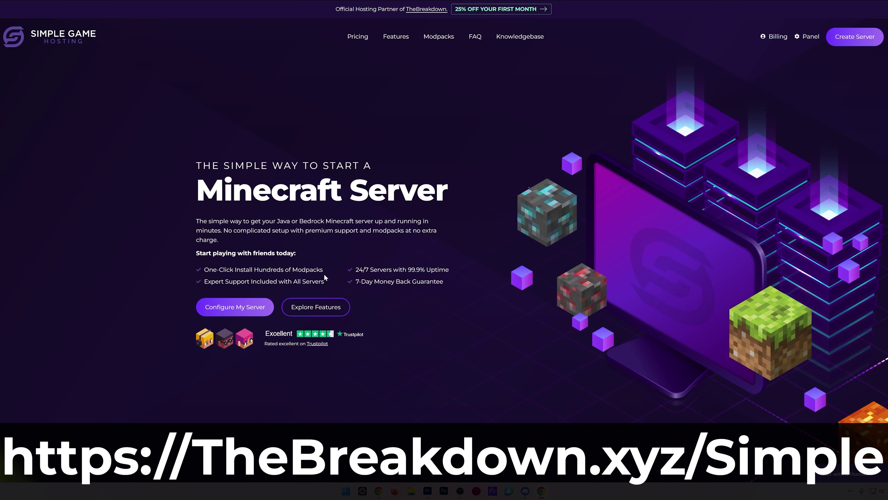
Browse Simple Game Hosting's modpacks from Modrinth, FTB and Technic, then head to the Knowledgebase.
scroll(321, 289, down, 2)
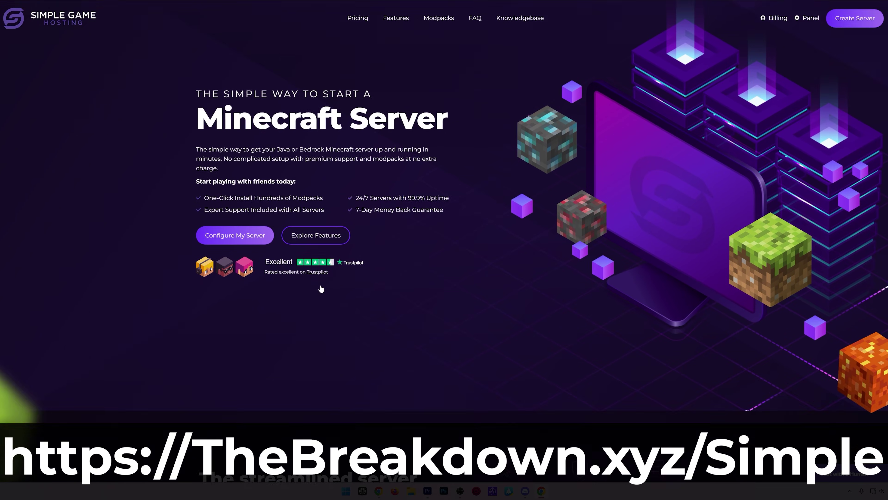
scroll(320, 289, down, 6)
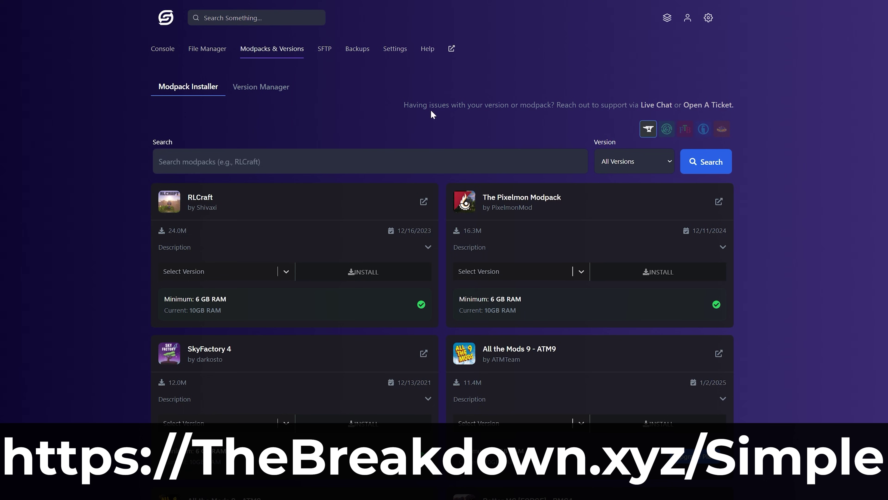
click(664, 129)
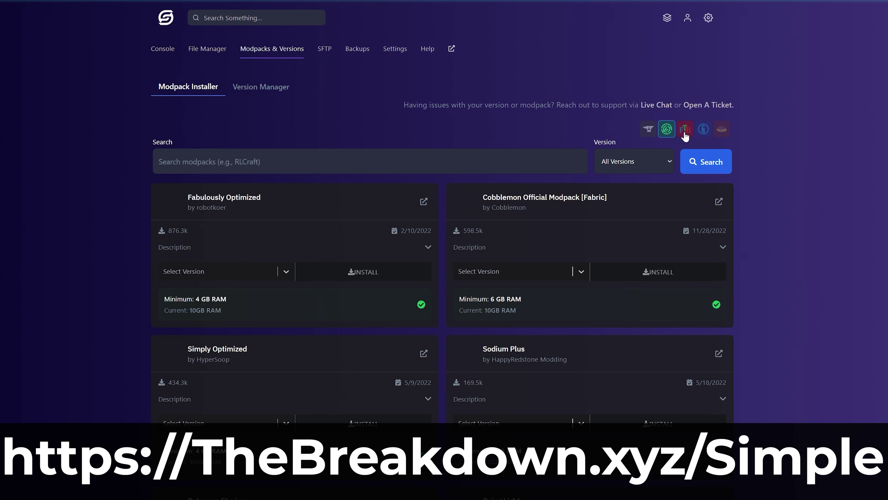
click(685, 135)
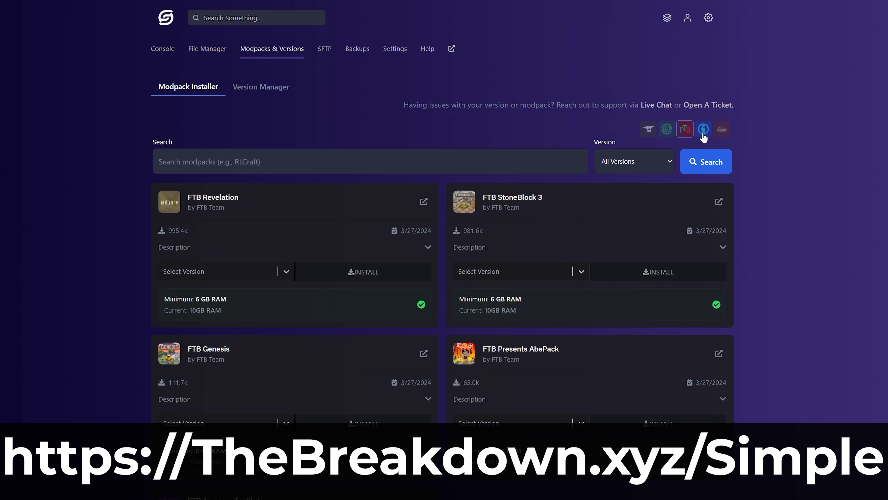
click(703, 135)
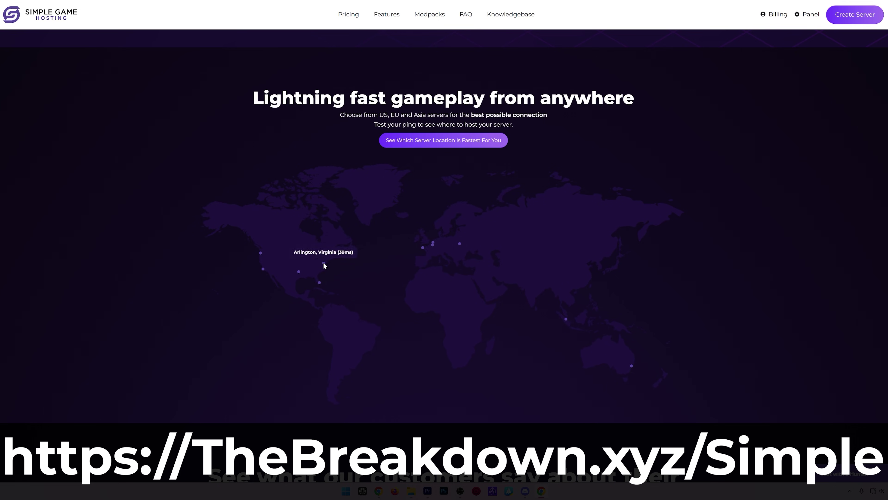
mouse_move(319, 283)
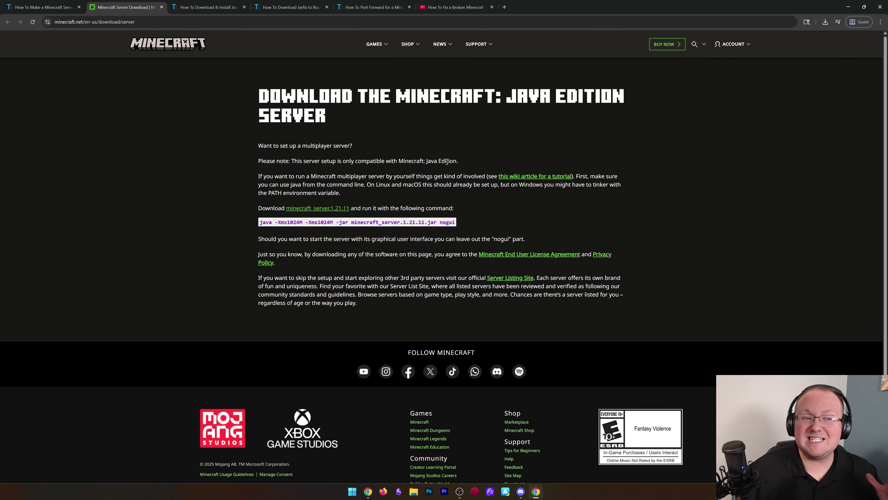
Create a desktop folder 'Minecraft 2026 Server' and move server.jar from Downloads into it.
click(209, 7)
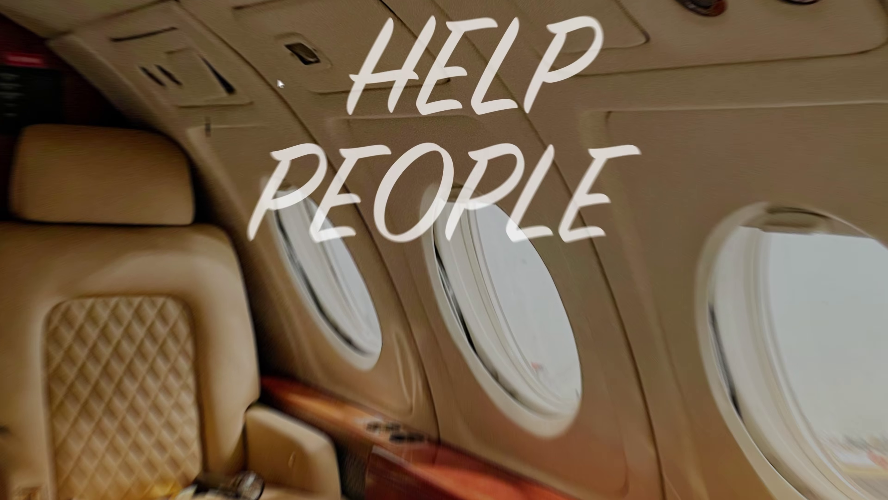
right_click(341, 89)
mouse_move(232, 233)
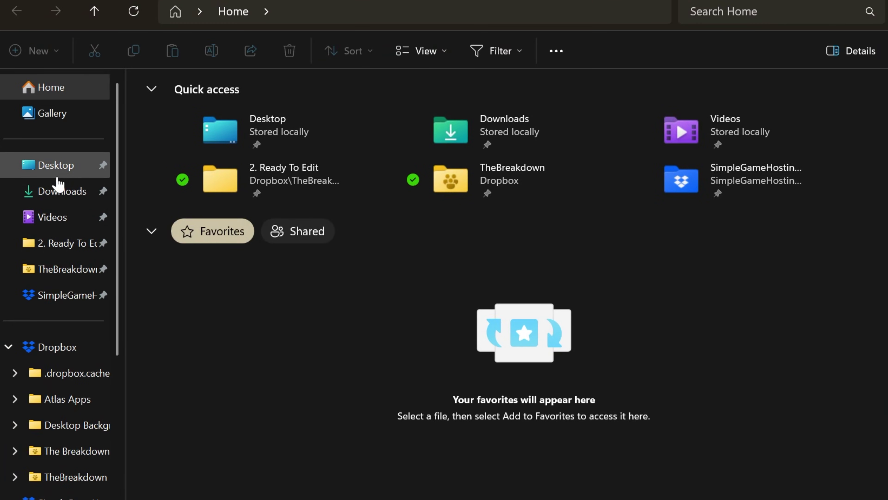
click(59, 191)
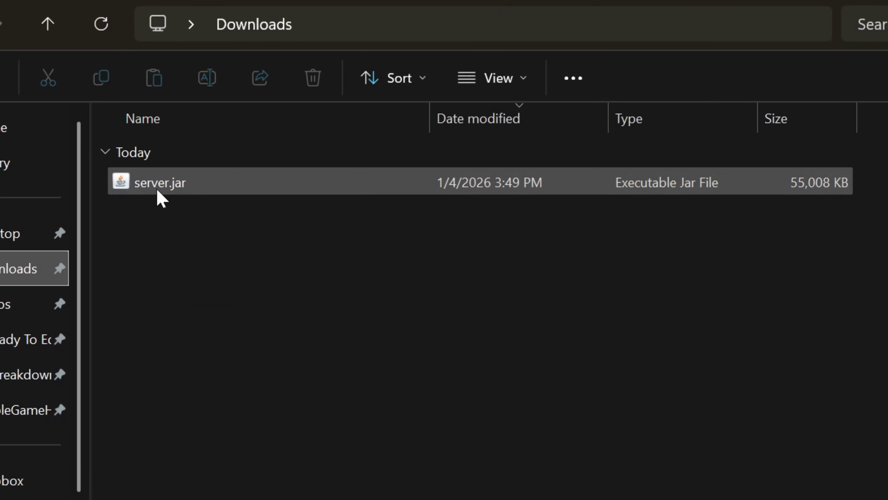
drag(159, 198, 303, 214)
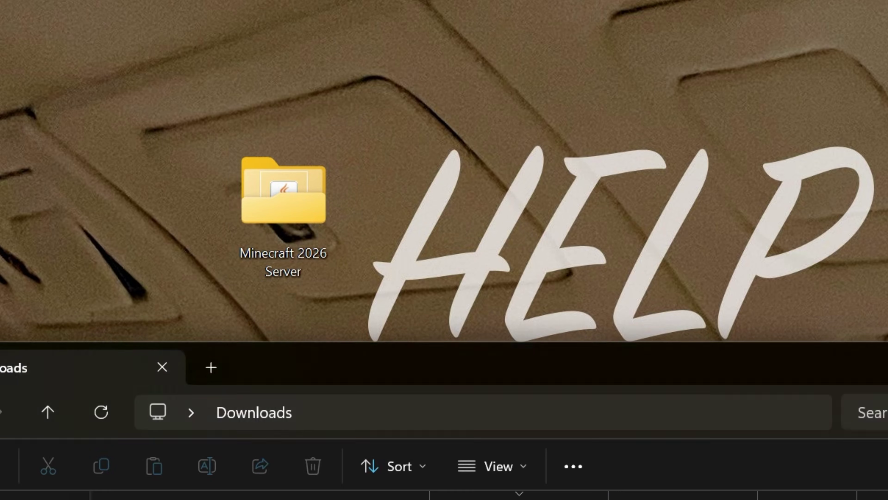
Run server.jar inside the Minecraft 2026 Server folder to generate its files.
double_click(303, 214)
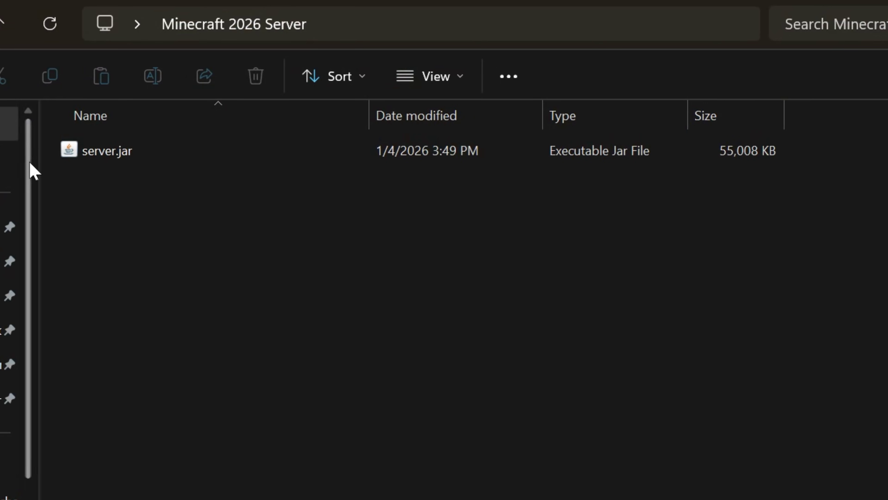
double_click(89, 153)
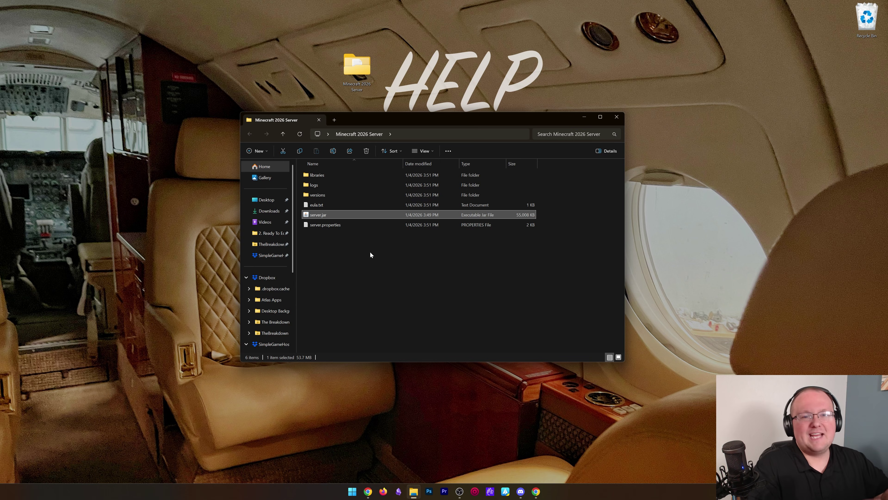
click(538, 491)
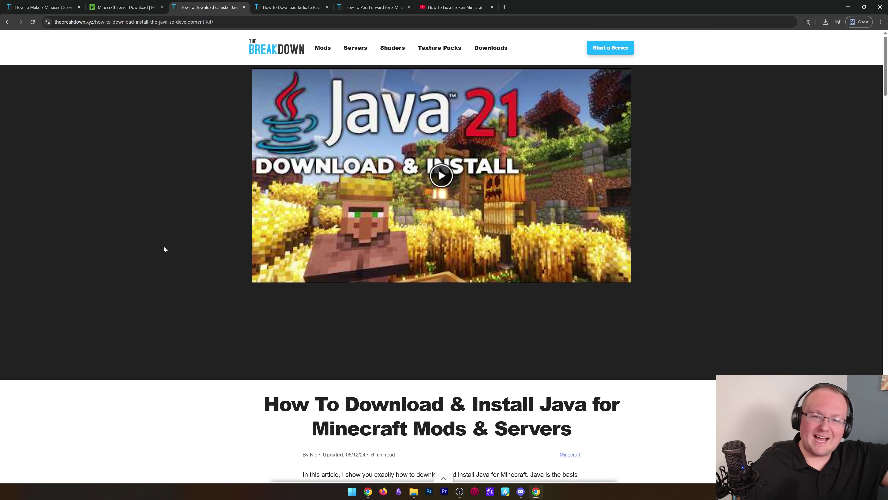
Follow the Java article to Oracle's JDK 21 Windows downloads and locate the x64 Installer.
scroll(142, 283, down, 6)
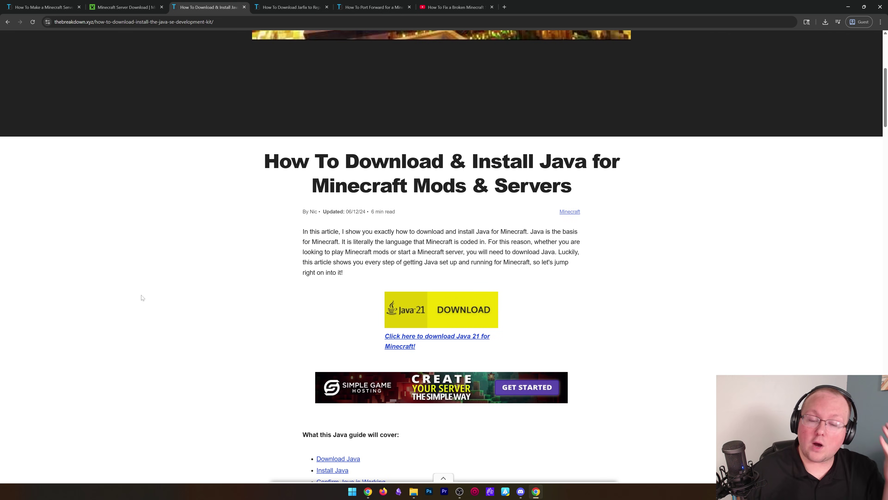
scroll(156, 239, down, 1)
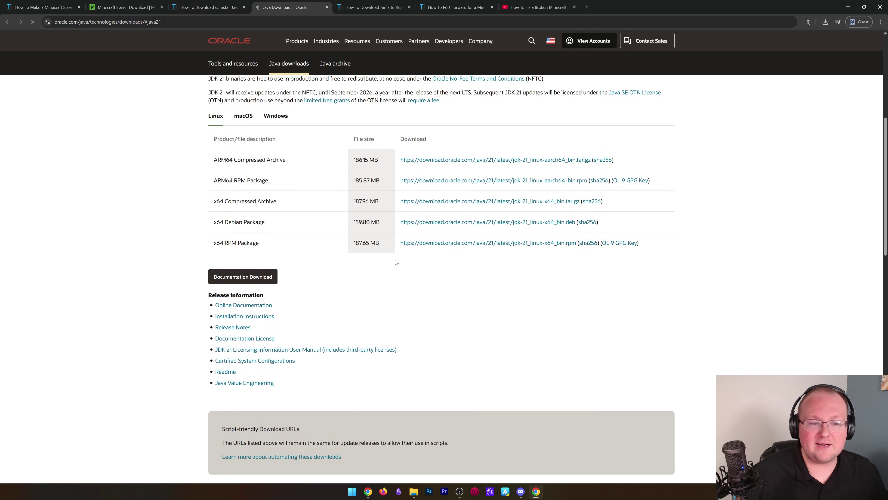
click(275, 113)
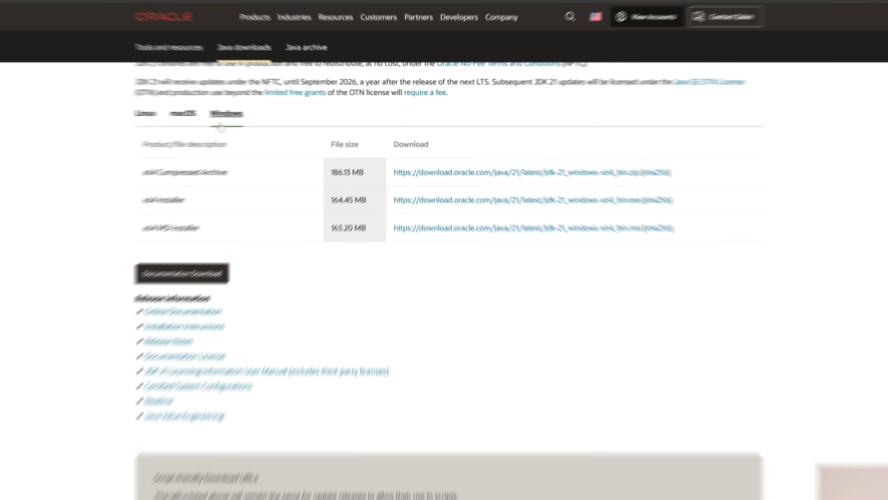
drag(136, 211, 589, 216)
click(736, 213)
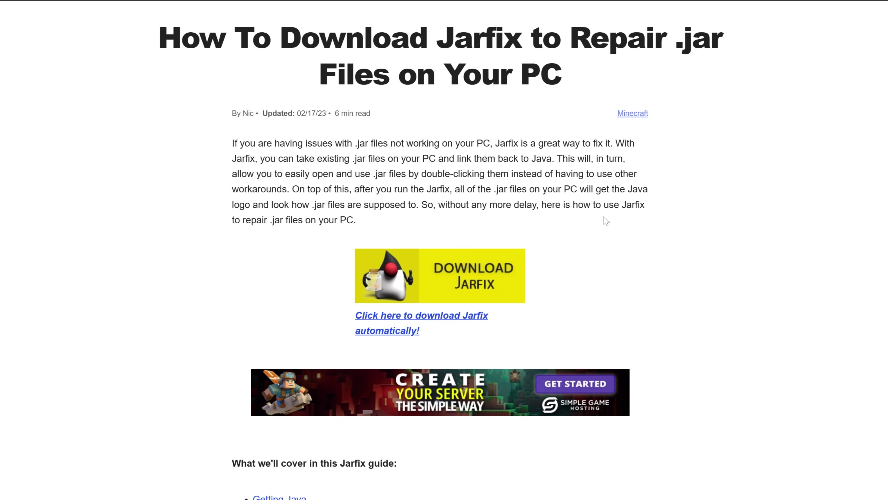
Flip through the Oracle JDK, Minecraft download, Jarfix and port forwarding tabs.
click(283, 7)
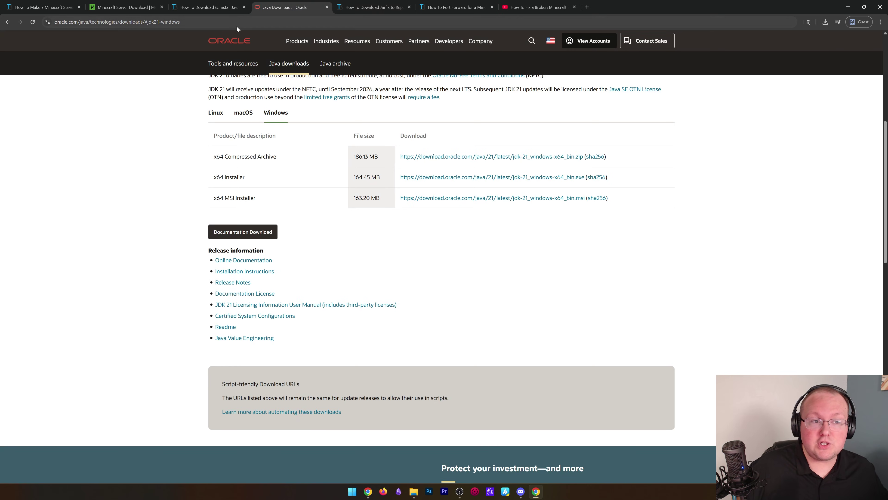
click(126, 8)
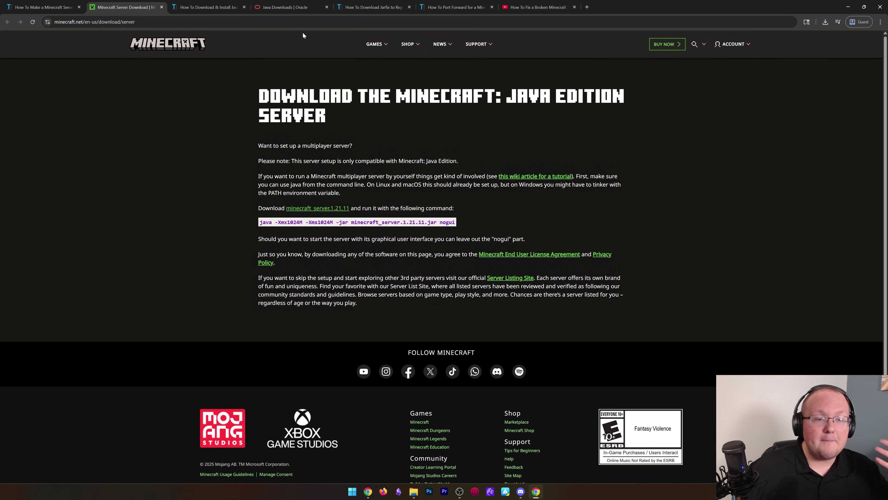
click(289, 9)
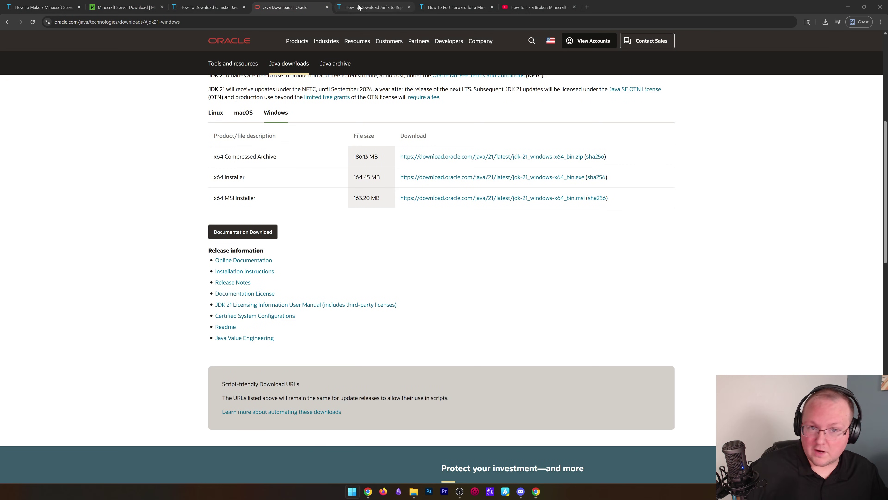
click(372, 7)
click(455, 7)
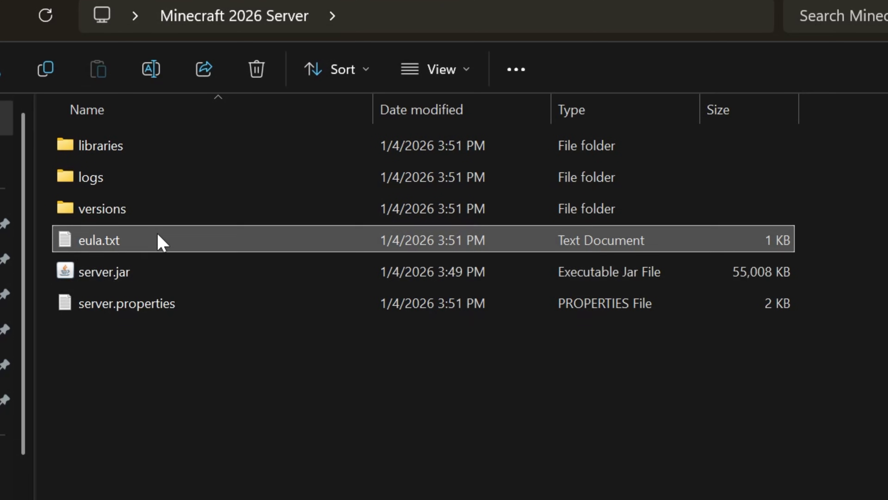
Change eula=false to eula=true in eula.txt and save the file.
double_click(159, 241)
drag(189, 252, 112, 266)
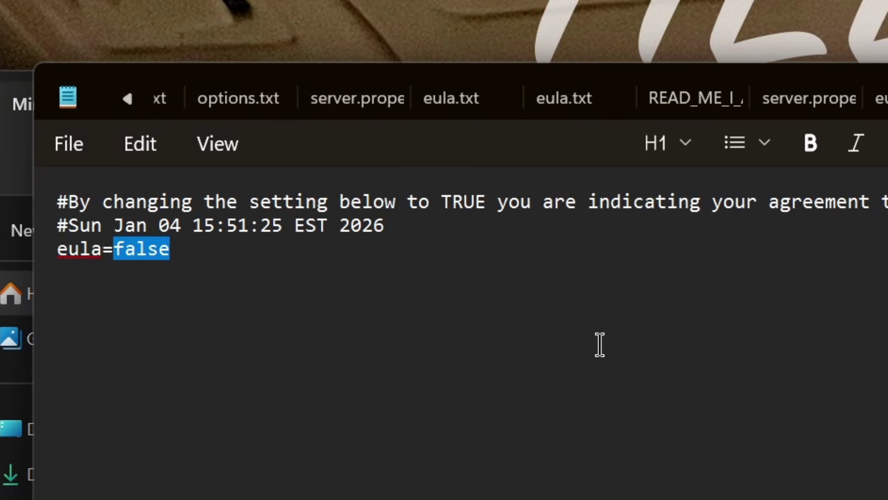
text(tru)
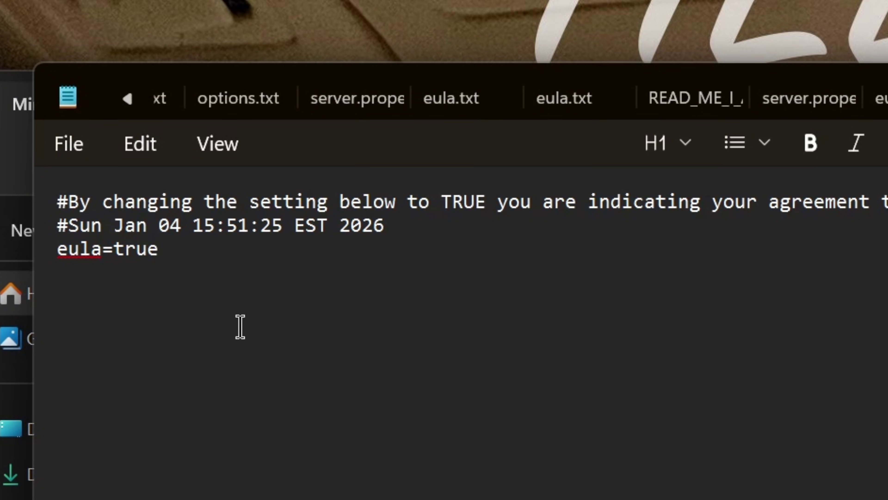
drag(160, 251, 35, 280)
click(488, 284)
click(69, 149)
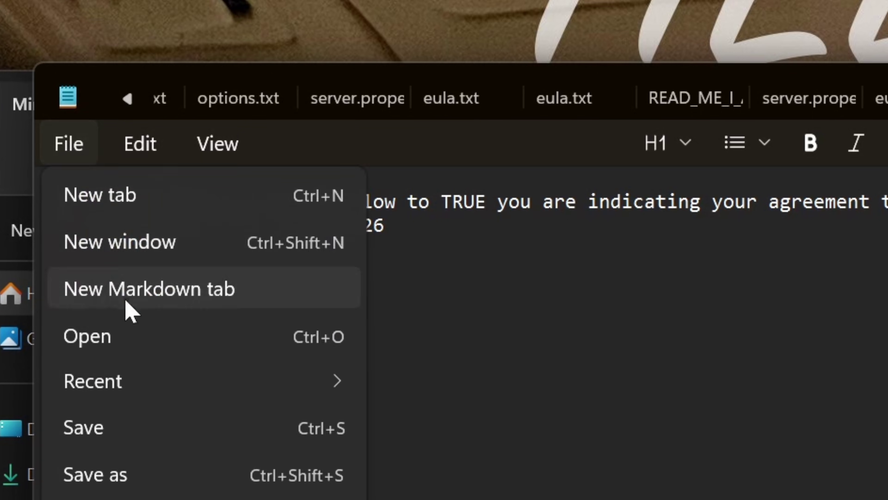
click(208, 431)
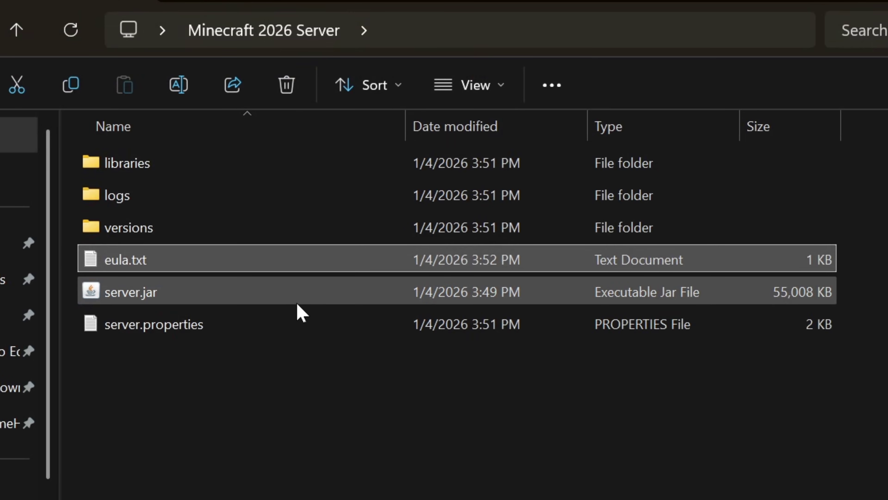
Relaunch server.jar and start the Minecraft Launcher from the Start menu.
click(297, 301)
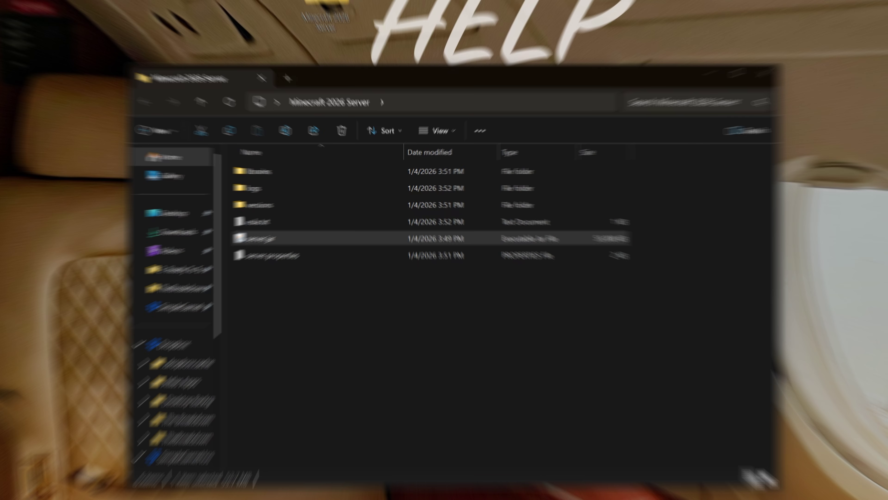
key(super)
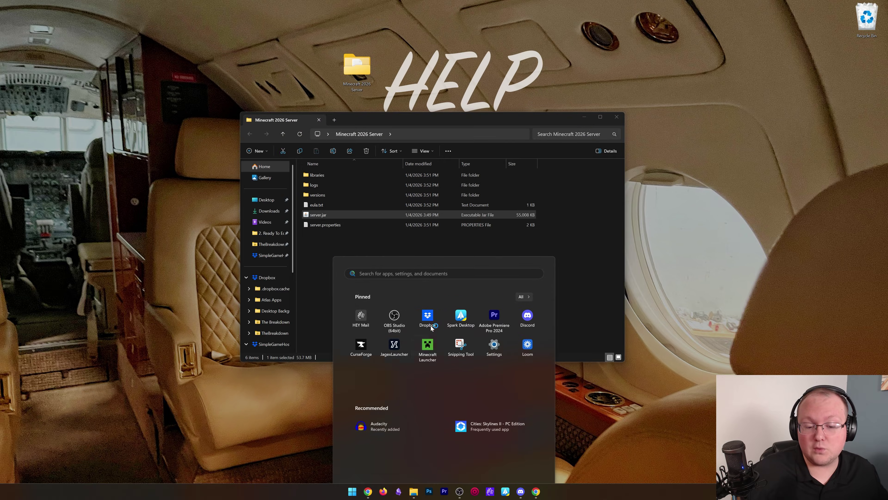
click(527, 336)
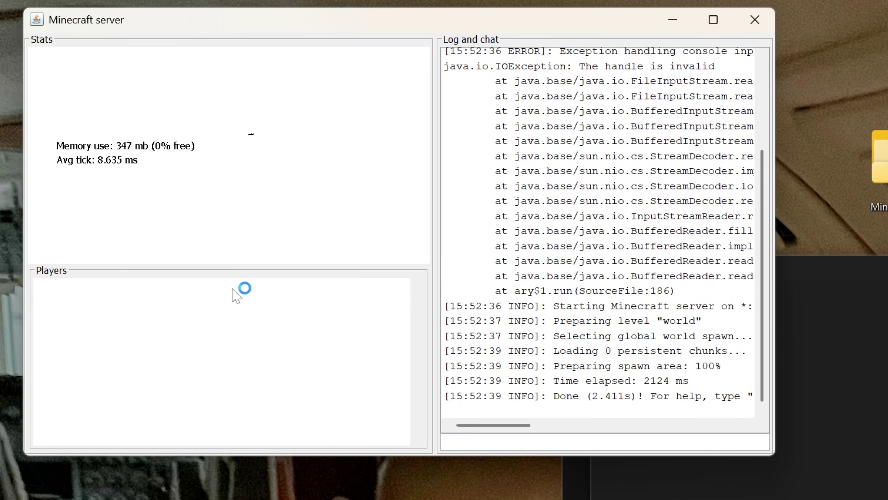
Op your player account with 'op' plus your username in the console, then hit PLAY.
click(569, 441)
text(o)
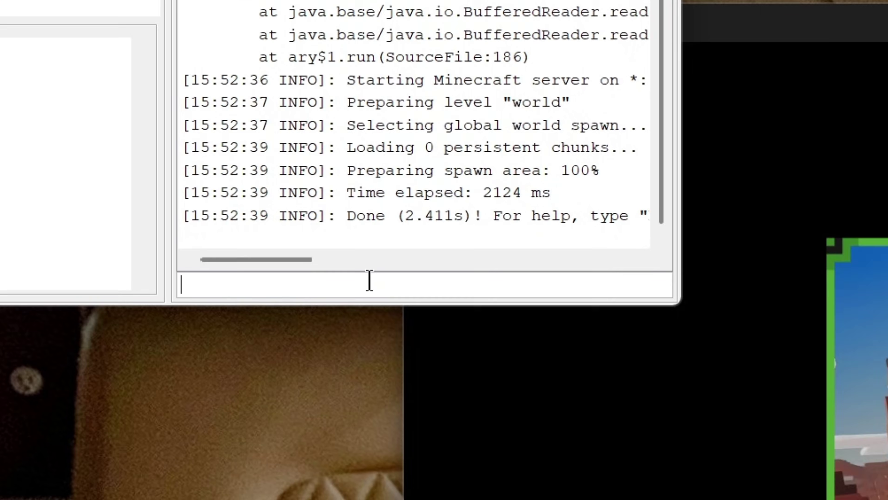
text(p NicsGames)
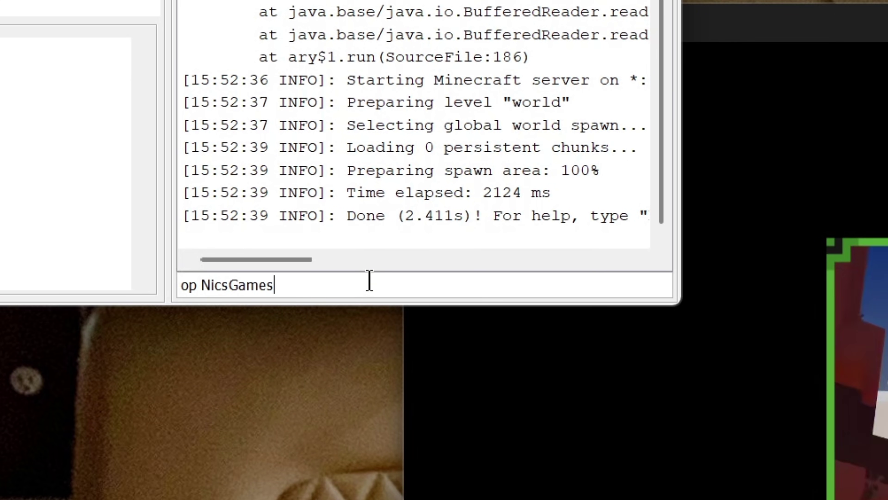
key(Return)
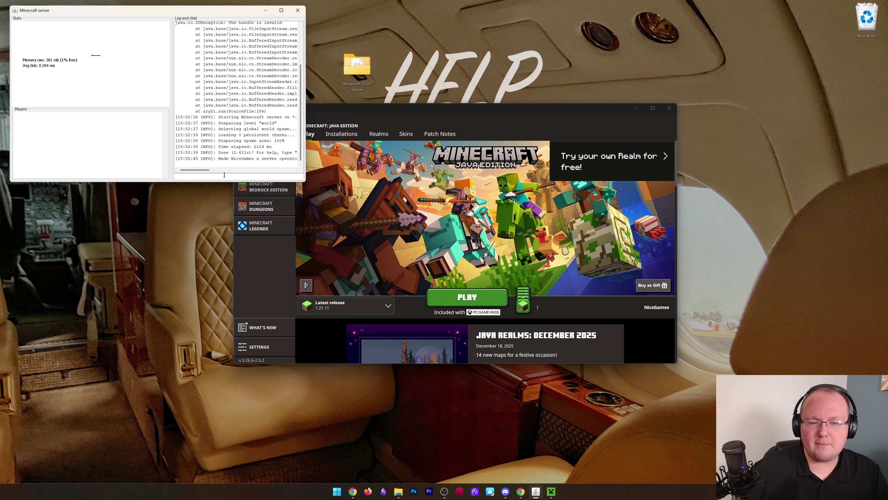
click(437, 302)
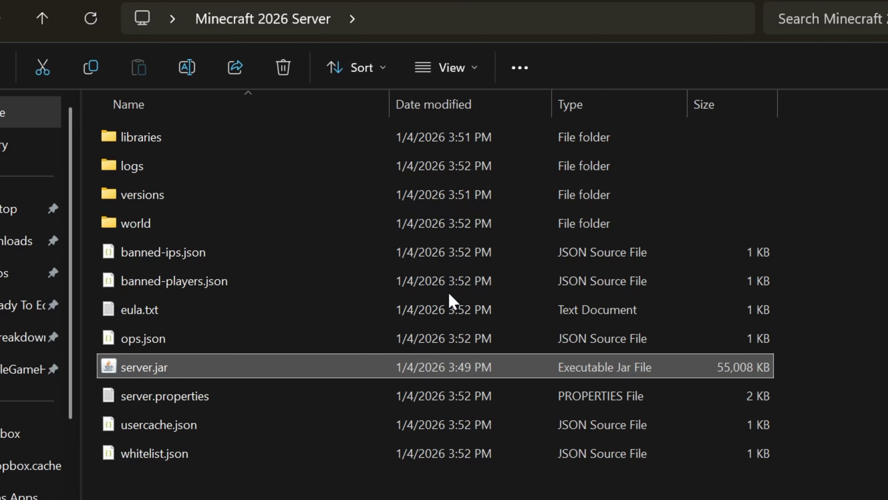
Open server.properties and review settings like allow-flight=false and difficulty=easy.
double_click(281, 404)
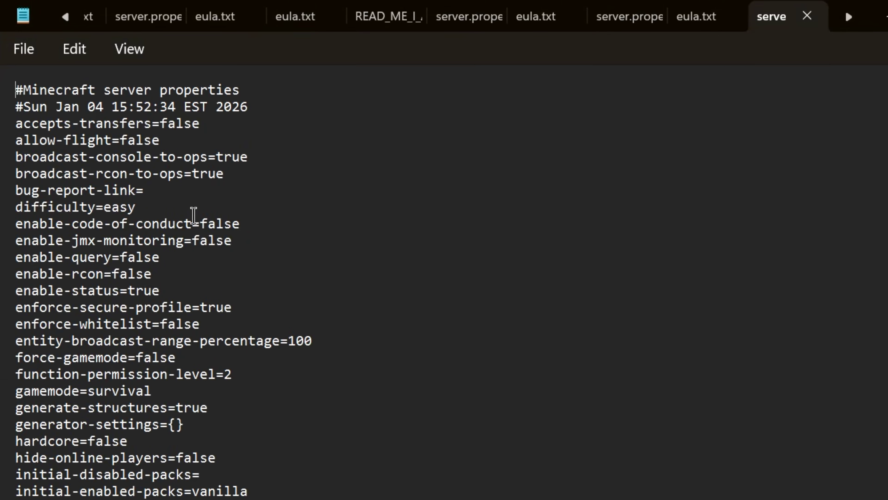
double_click(140, 140)
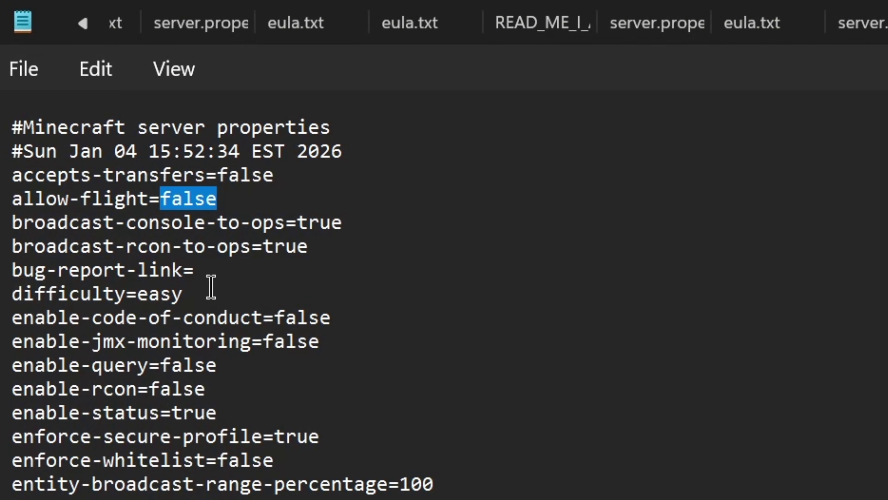
drag(210, 290, 6, 291)
click(57, 297)
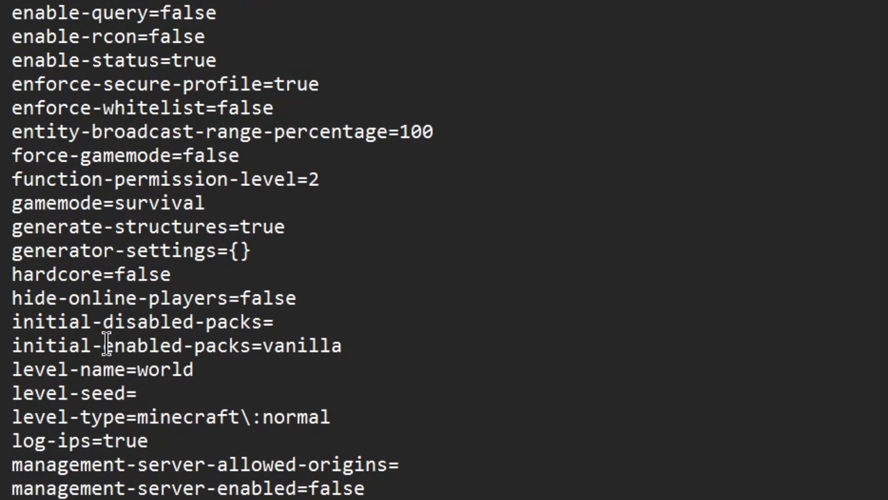
scroll(106, 342, down, 9)
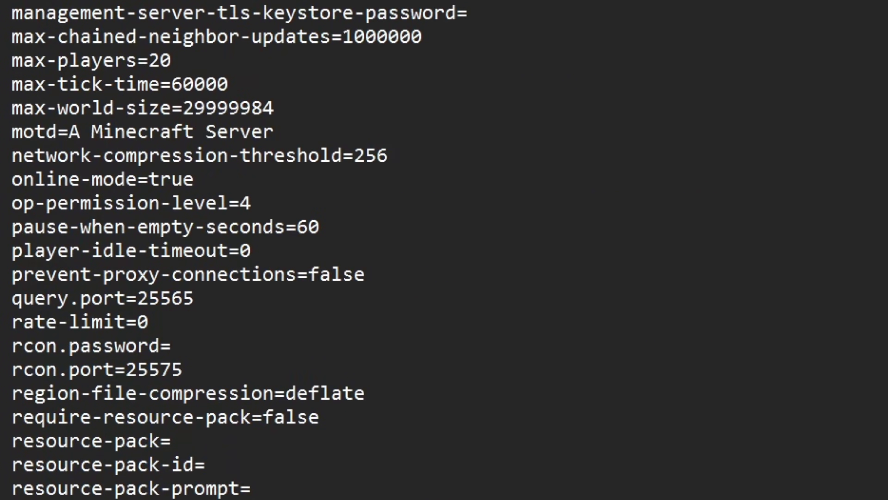
click(23, 69)
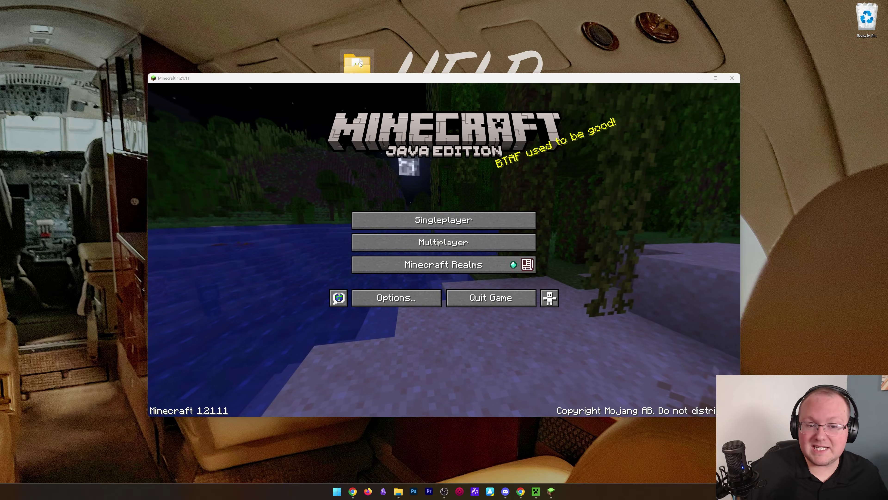
Restart the server from server.jar in the Minecraft 2026 Server folder.
double_click(358, 62)
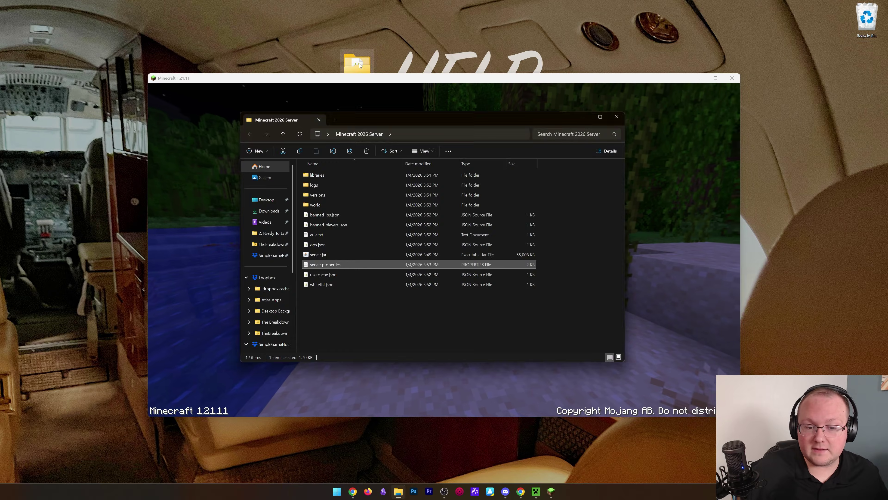
double_click(361, 255)
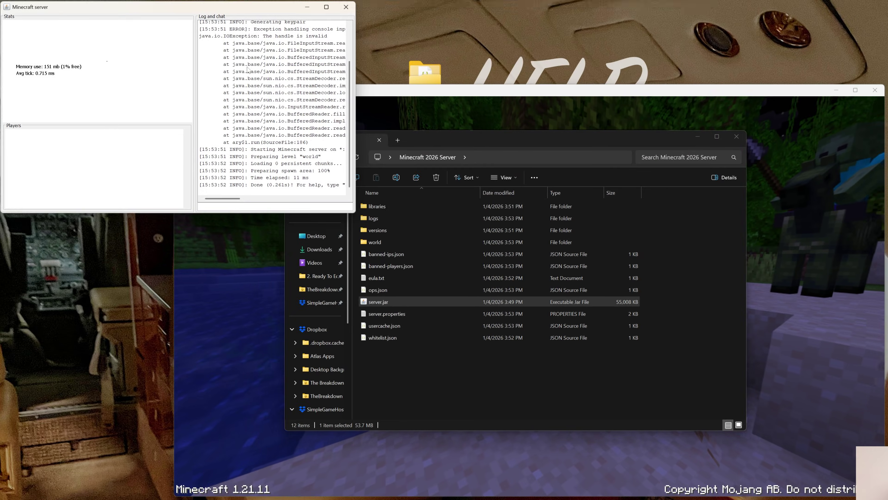
Through Multiplayer > Add Server, save an entry named 'Local Server' at address localhost.
click(763, 245)
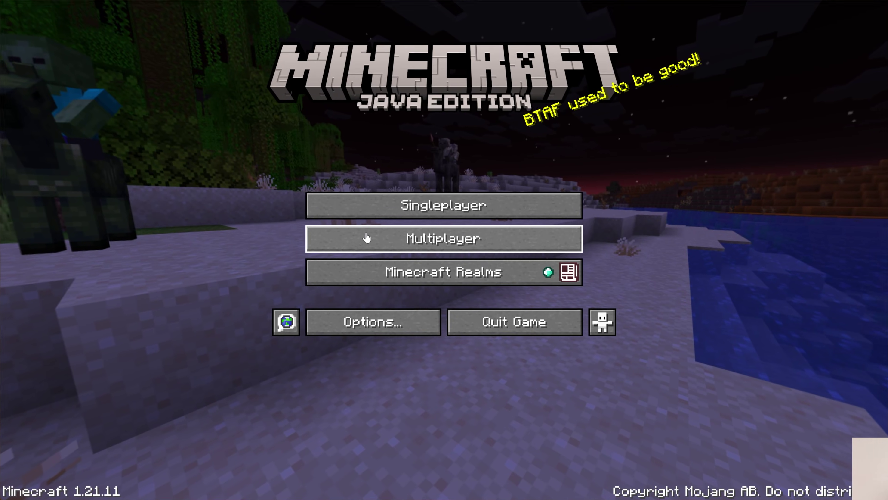
click(366, 237)
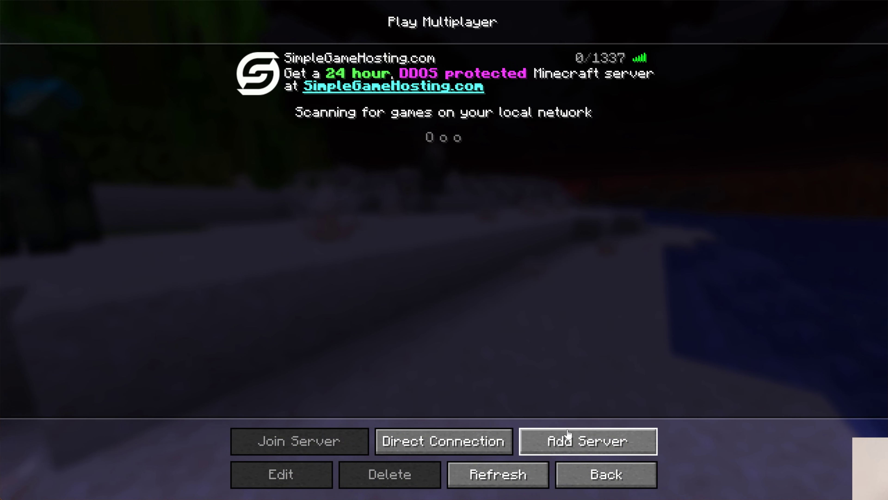
click(566, 440)
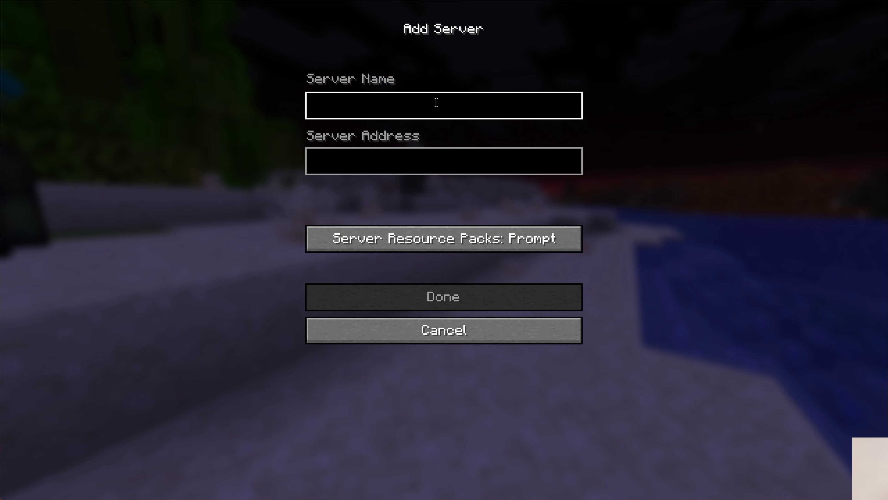
text(Local Server)
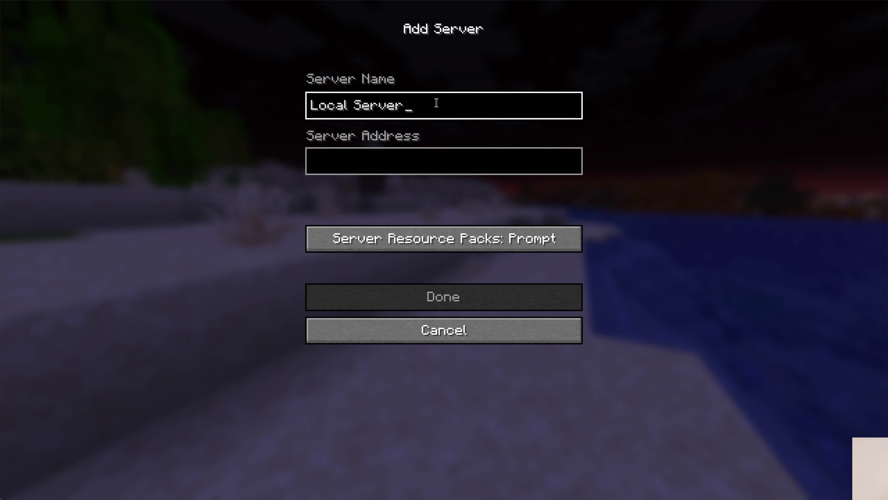
click(437, 154)
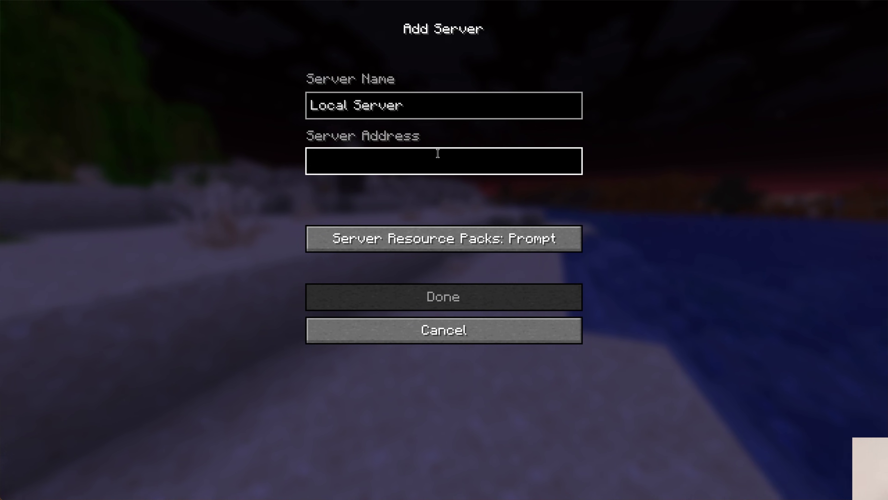
text(localhost)
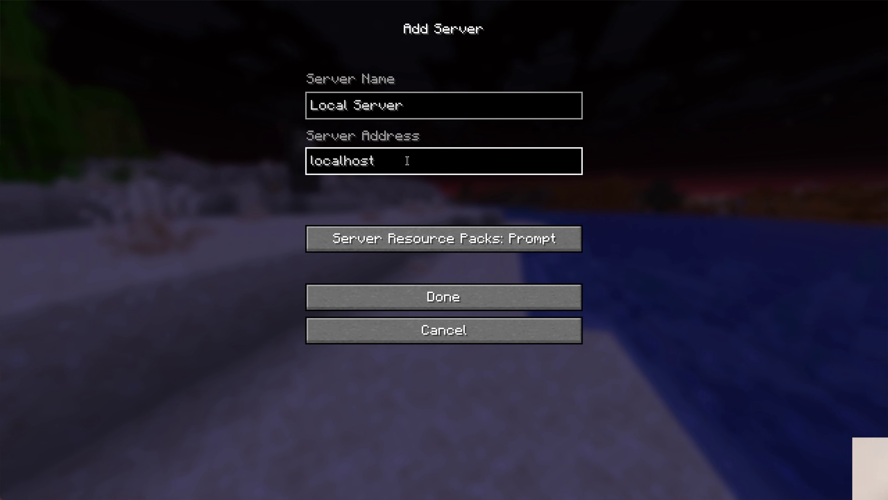
click(455, 291)
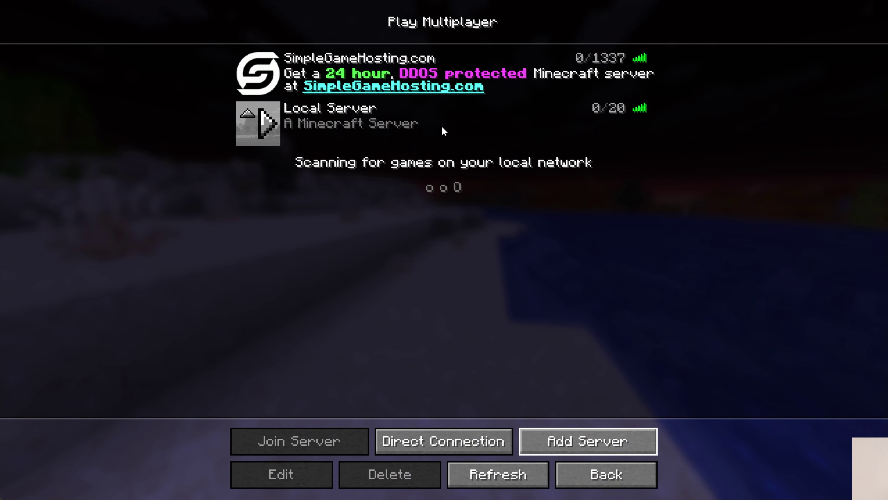
Join the Local Server world from the server list and resume play.
double_click(419, 135)
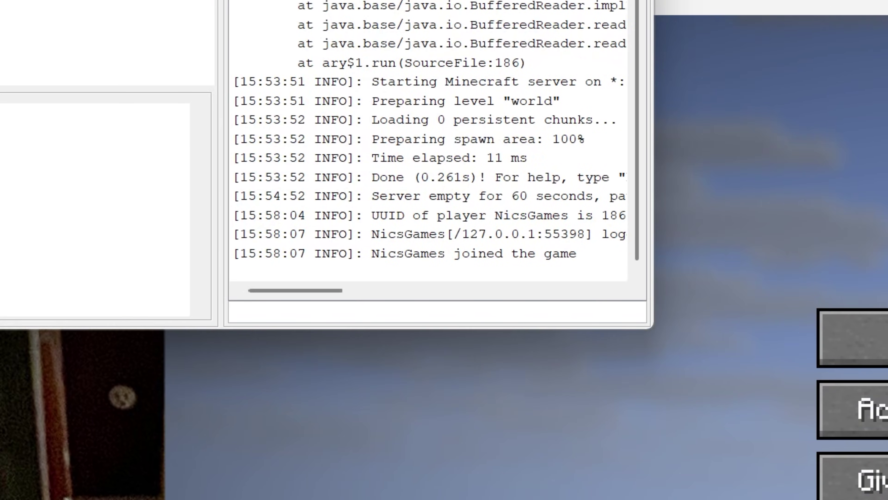
click(769, 210)
key(Escape)
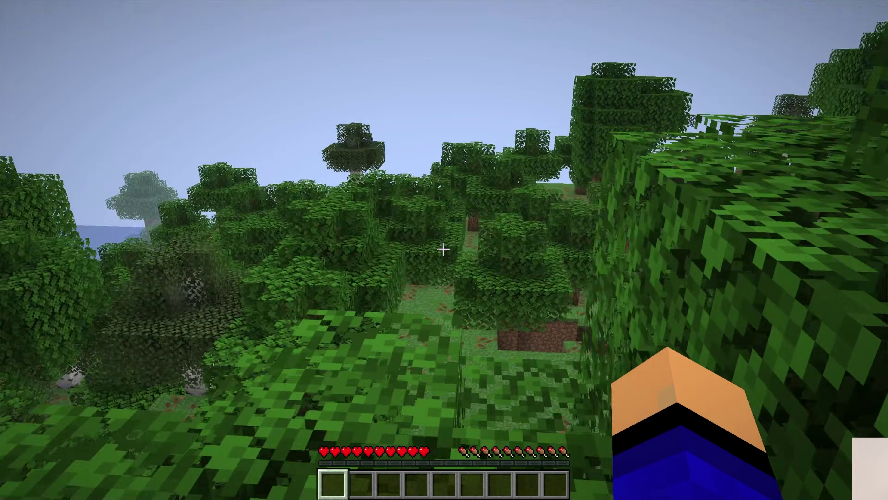
Walk from the treetop through the forest, then pause and bring up Chrome's port forwarding guide.
key(w)
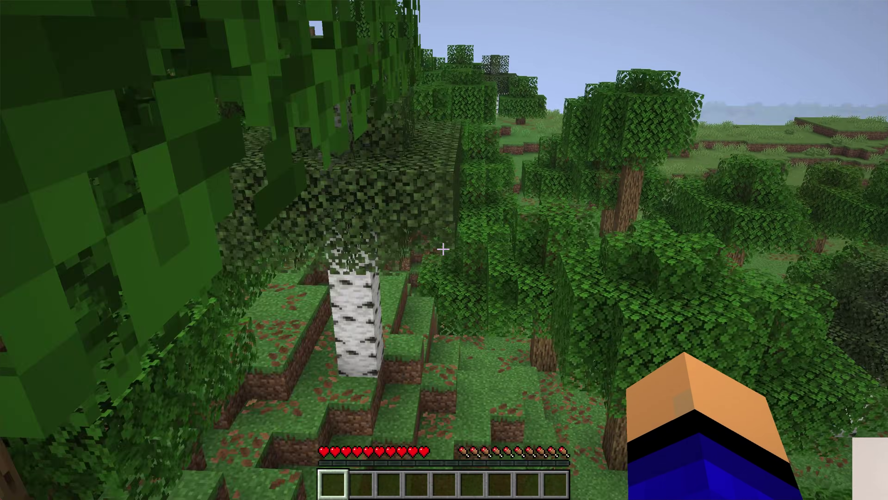
key(w)
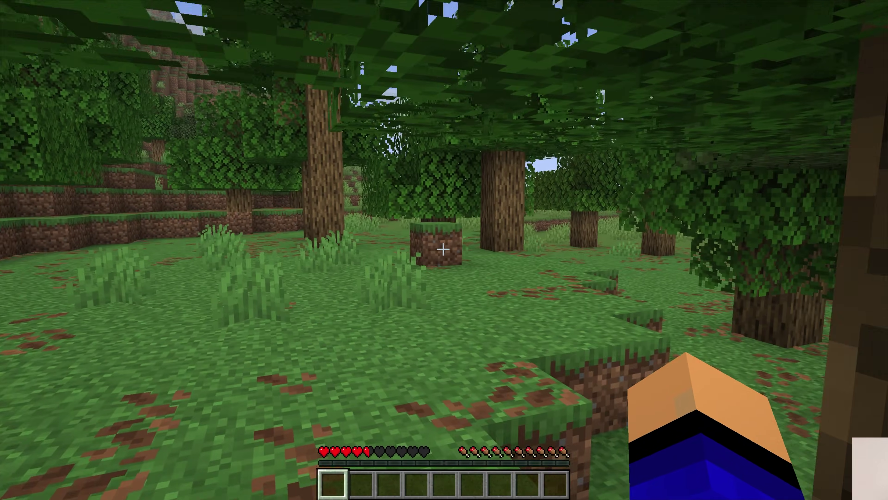
key(Escape)
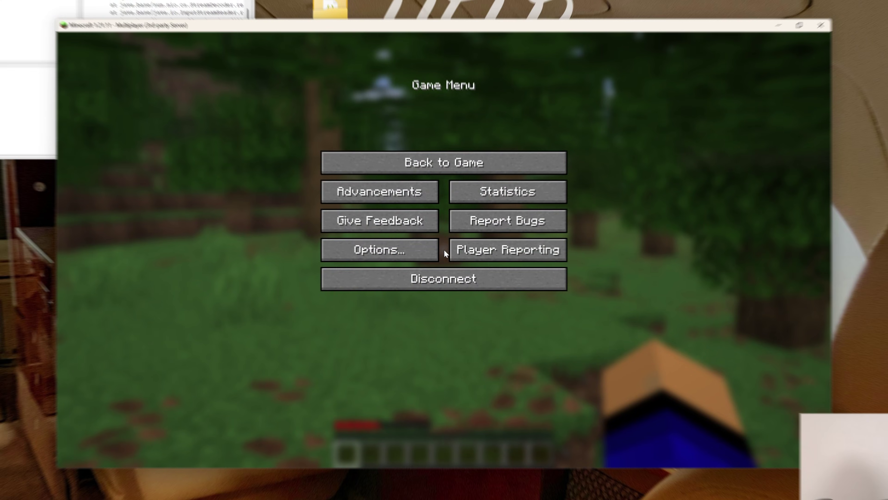
click(513, 491)
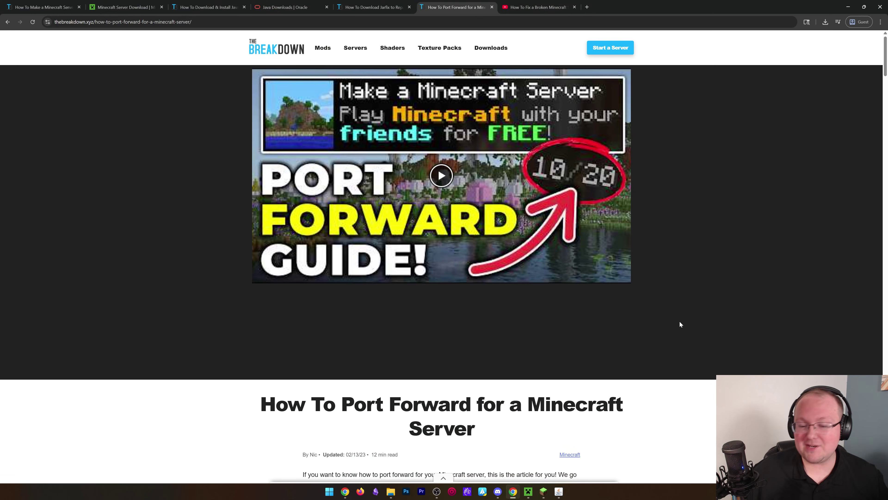
Skim TheBreakdown's port forwarding guide, then switch to the 'How To Fix a Broken Minecraft Server' video.
scroll(696, 311, down, 5)
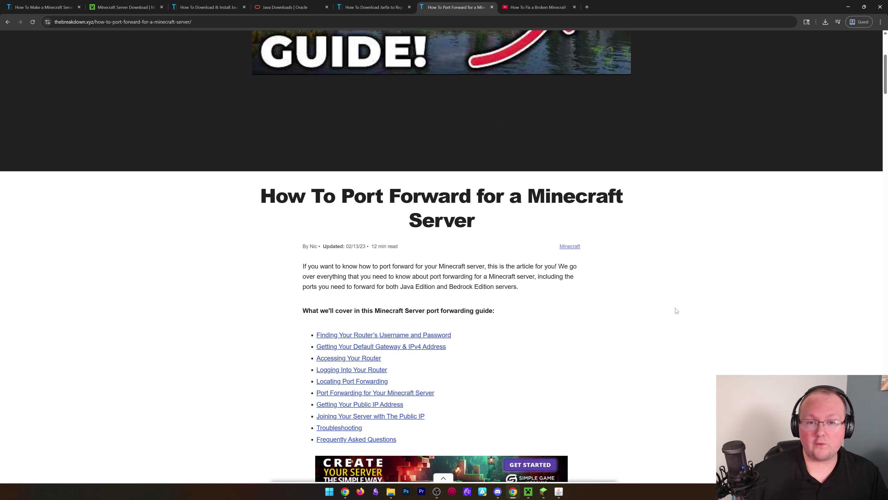
scroll(676, 311, up, 5)
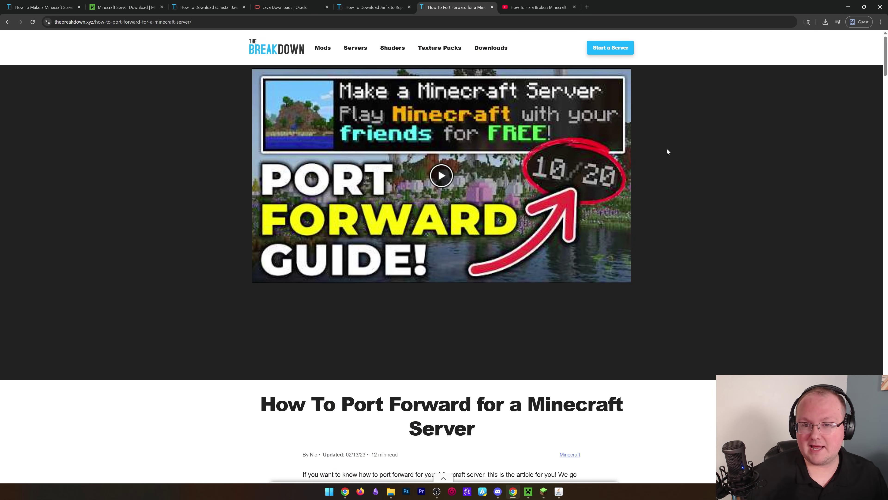
click(531, 12)
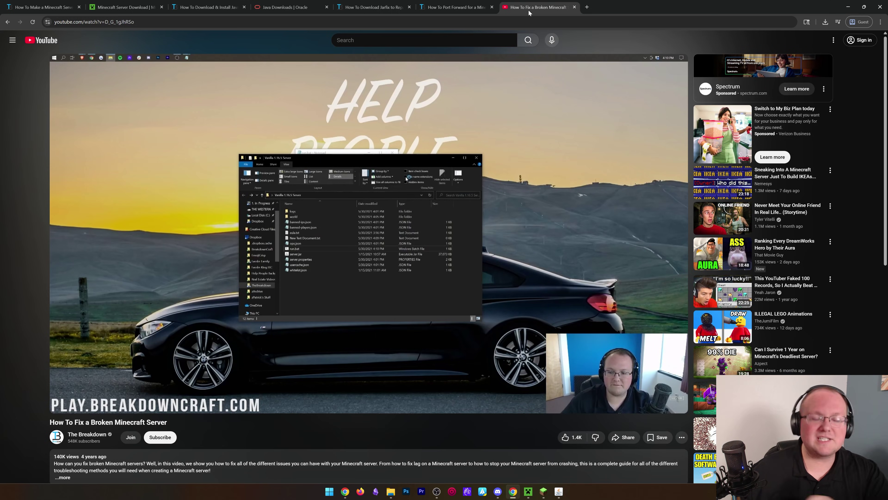
Minimize Chrome, resume the Local Server game, and walk forward toward the grassy hillside.
click(843, 10)
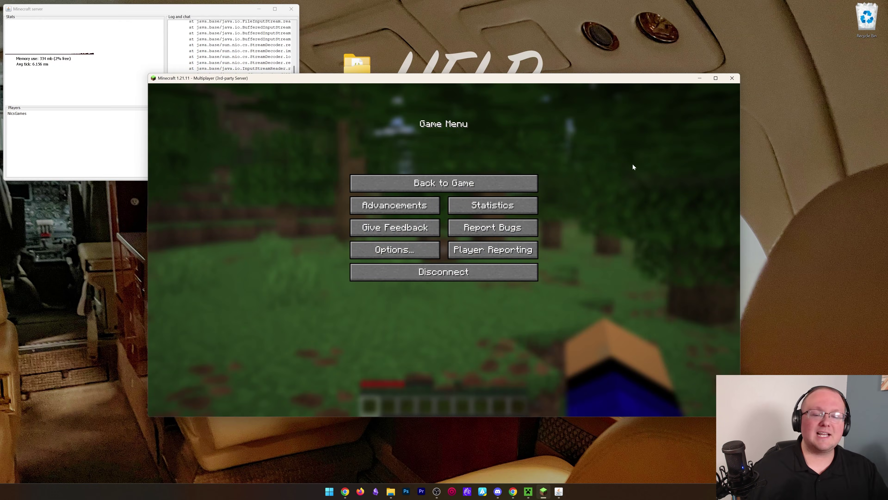
key(Escape)
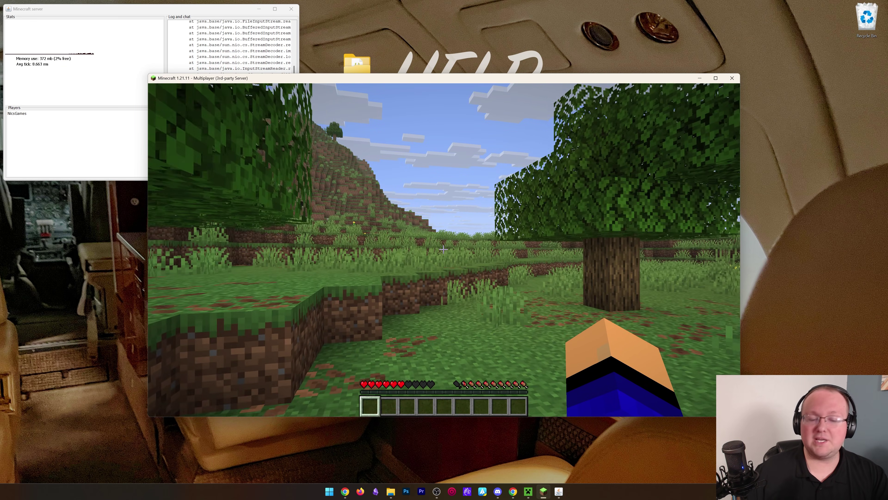
key(w)
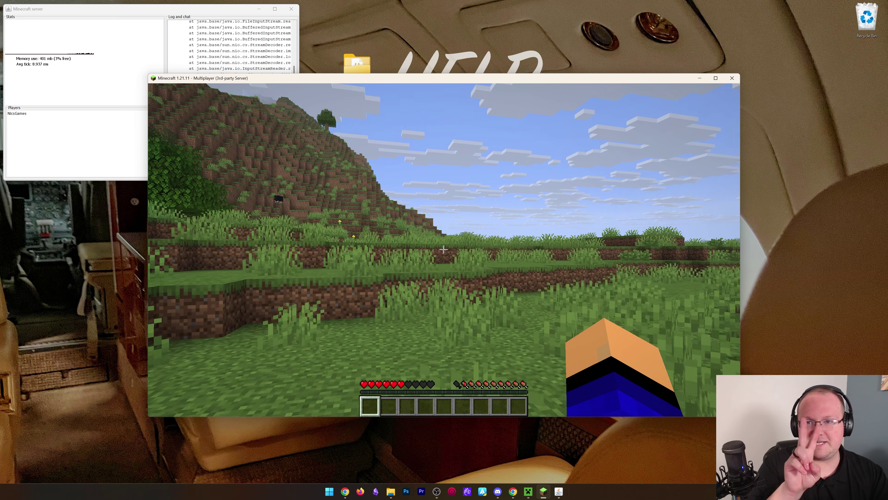